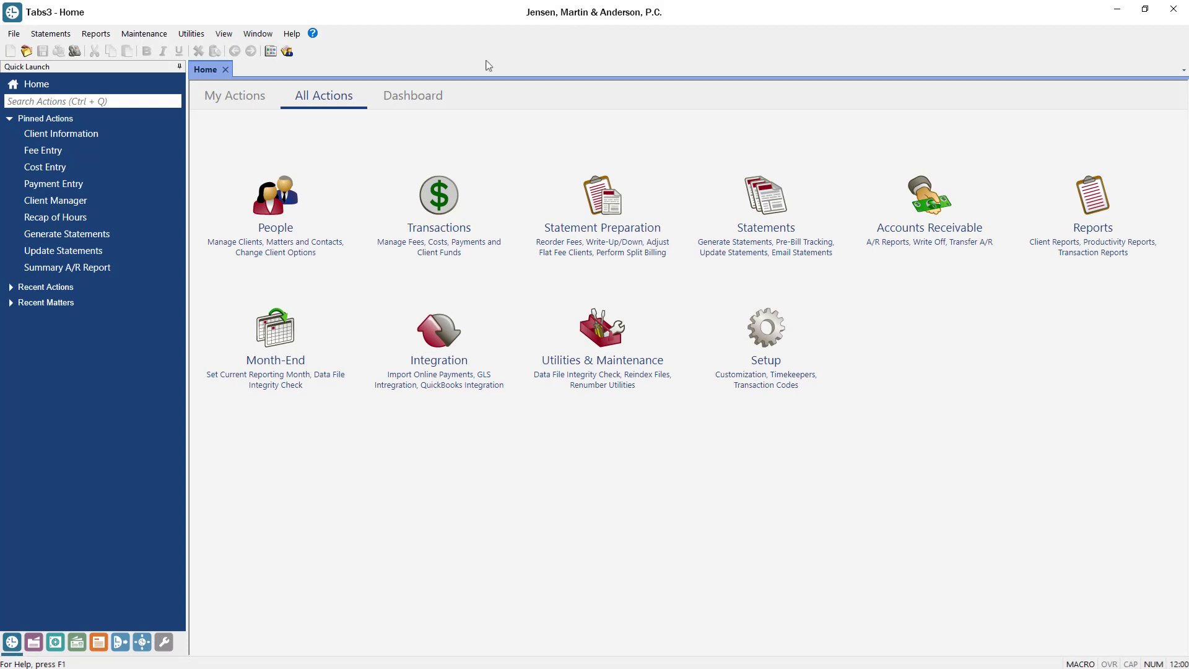
pyautogui.write('customization')
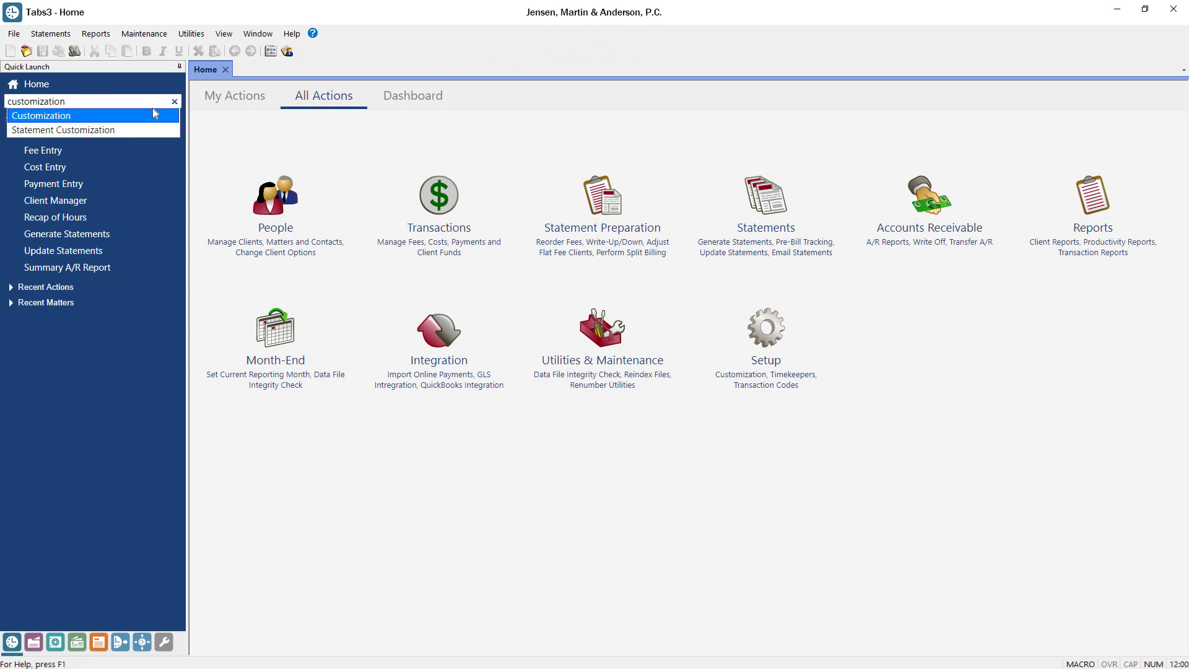
# Step: Find Email Templates through Quick Launch and load the OnlinePayment2 template
pyautogui.click(153, 109)
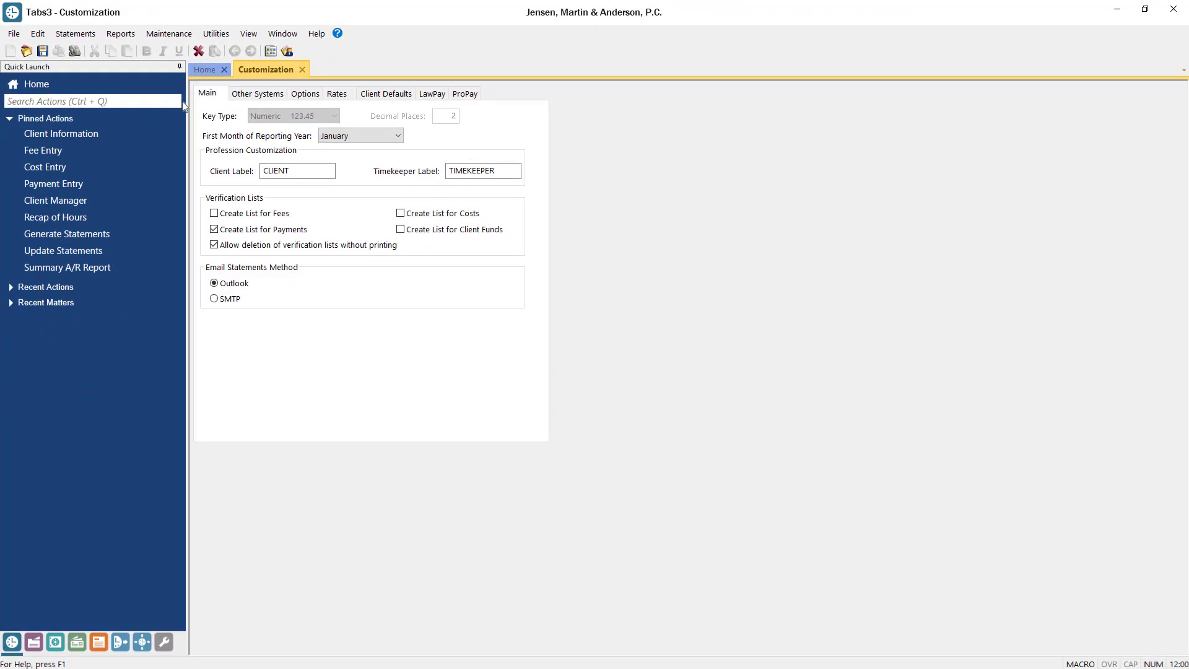
pyautogui.click(303, 70)
pyautogui.click(145, 102)
pyautogui.write('Email Templates')
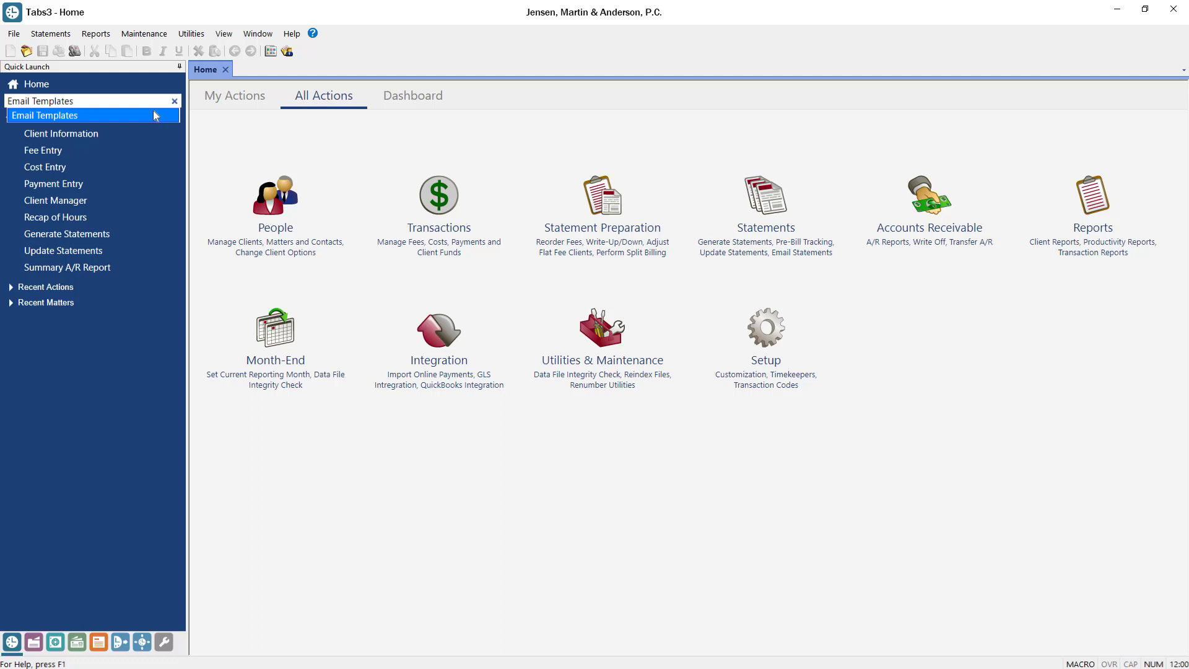
pyautogui.click(155, 115)
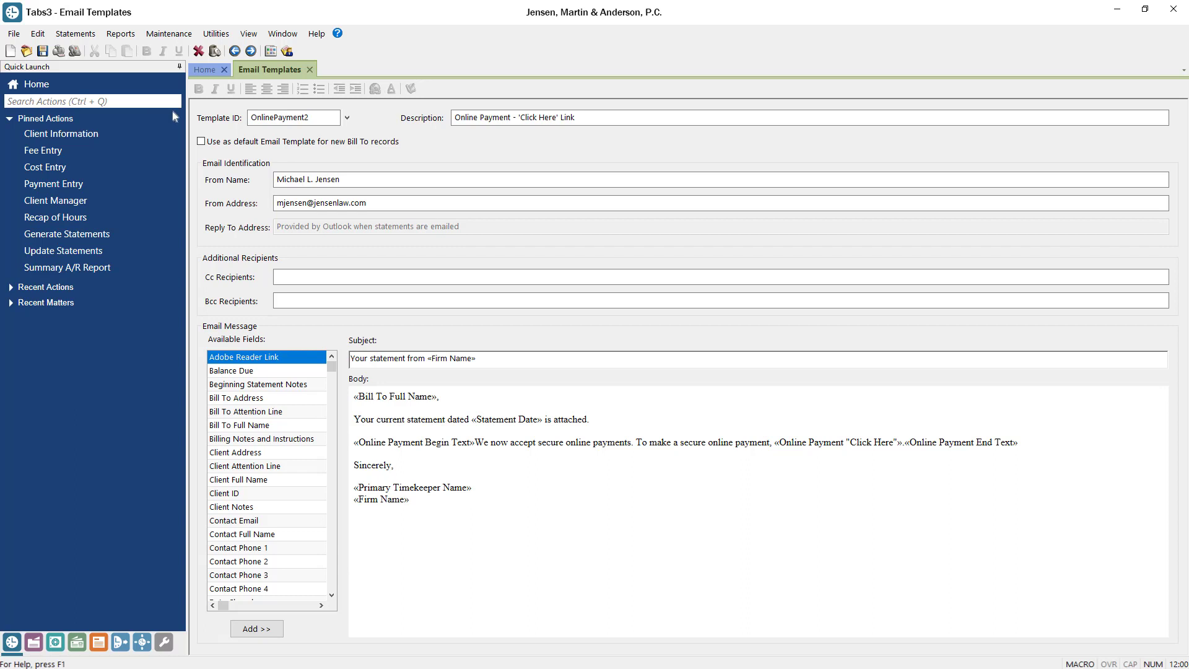
pyautogui.click(346, 117)
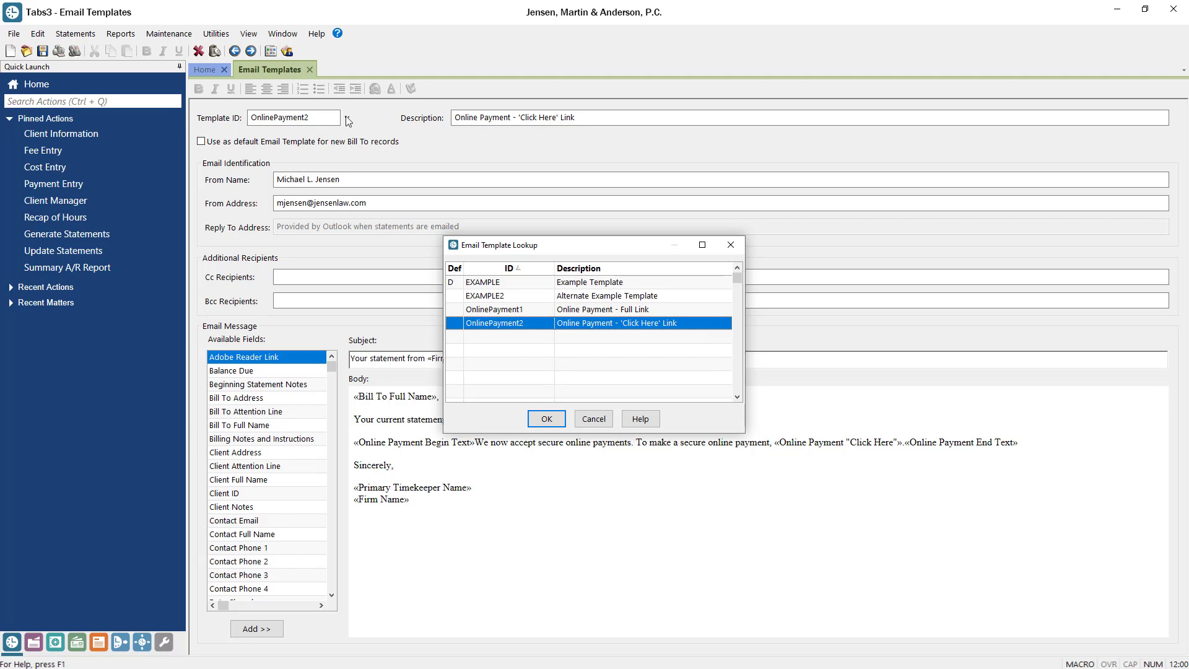
pyautogui.click(533, 419)
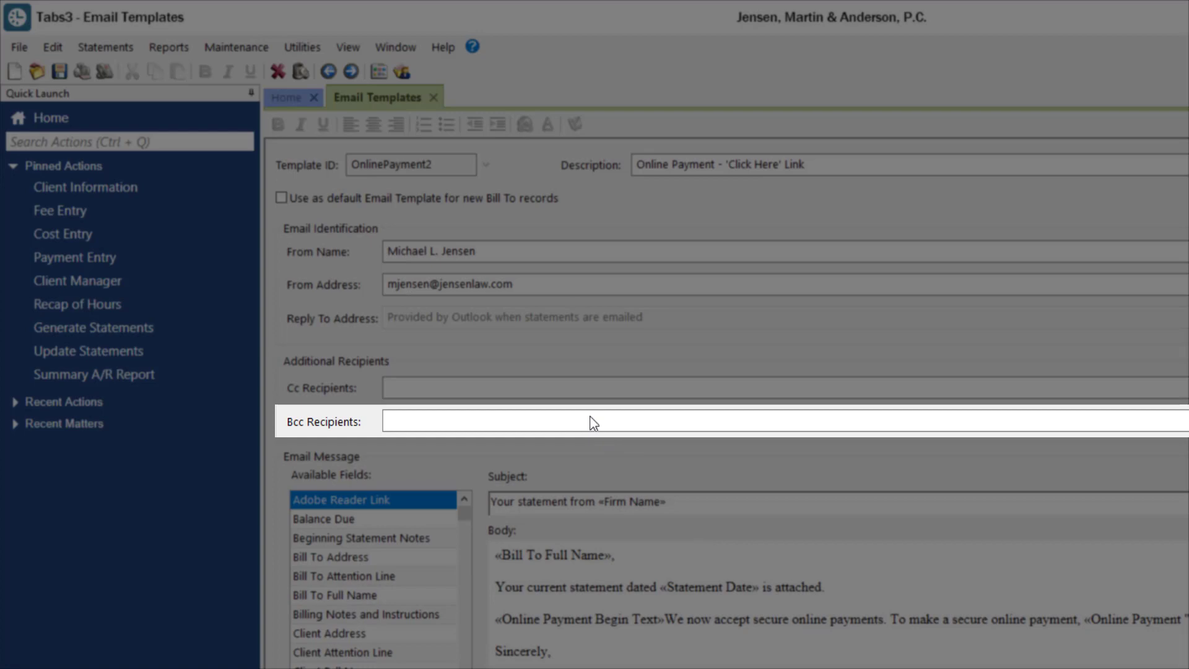
# Step: Add the billing address as Bcc and 'Your current balance due is' plus Balance Due, then save
pyautogui.click(594, 421)
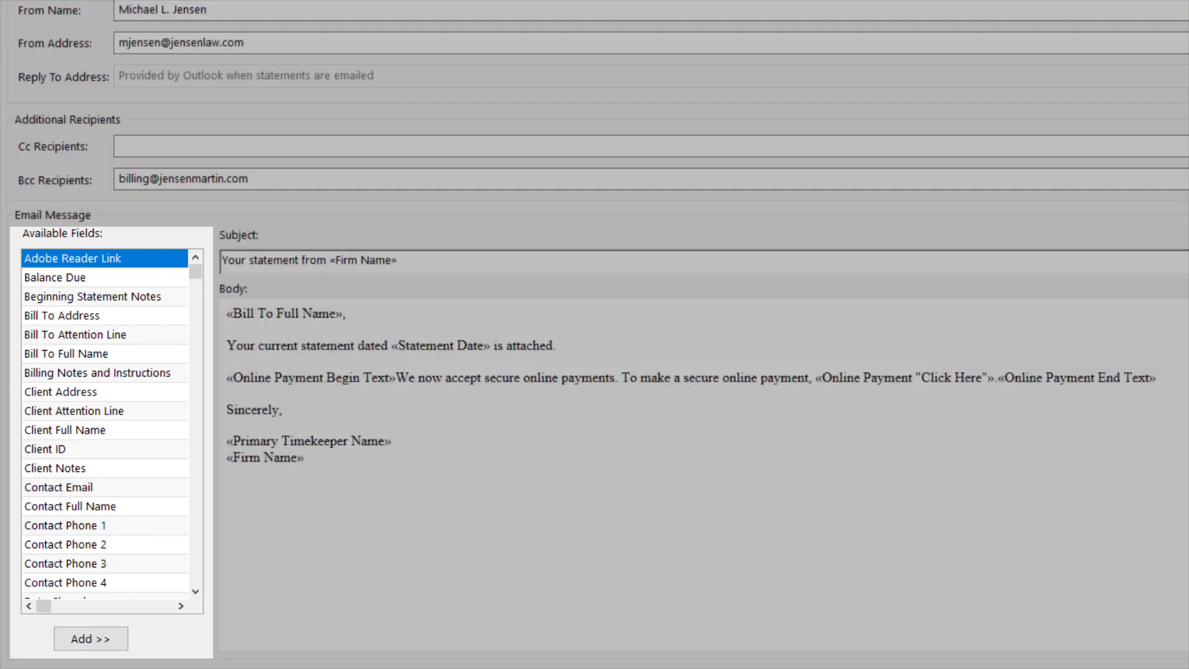
pyautogui.write('Your current balance due is')
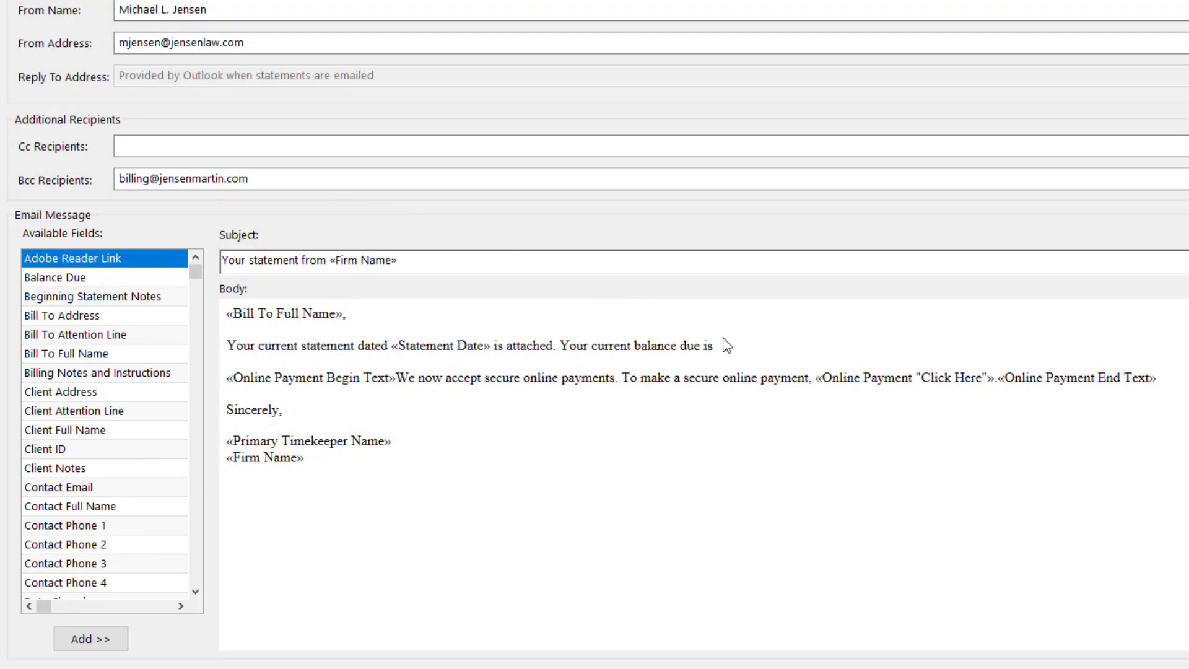
pyautogui.doubleClick(143, 279)
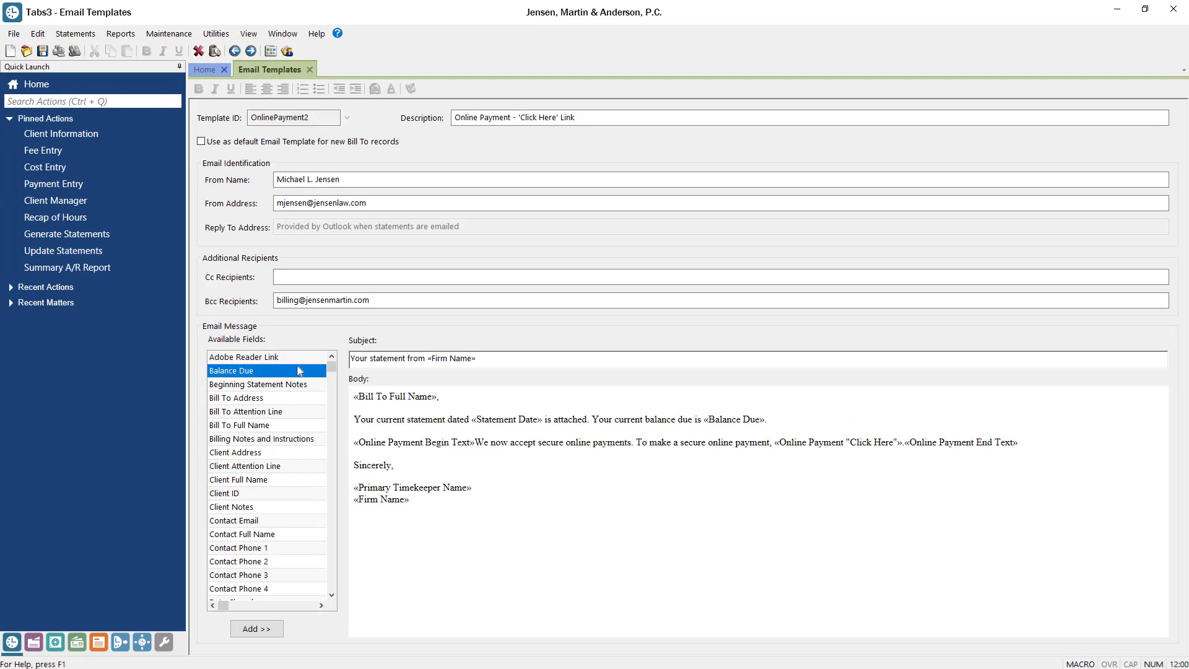
pyautogui.click(42, 50)
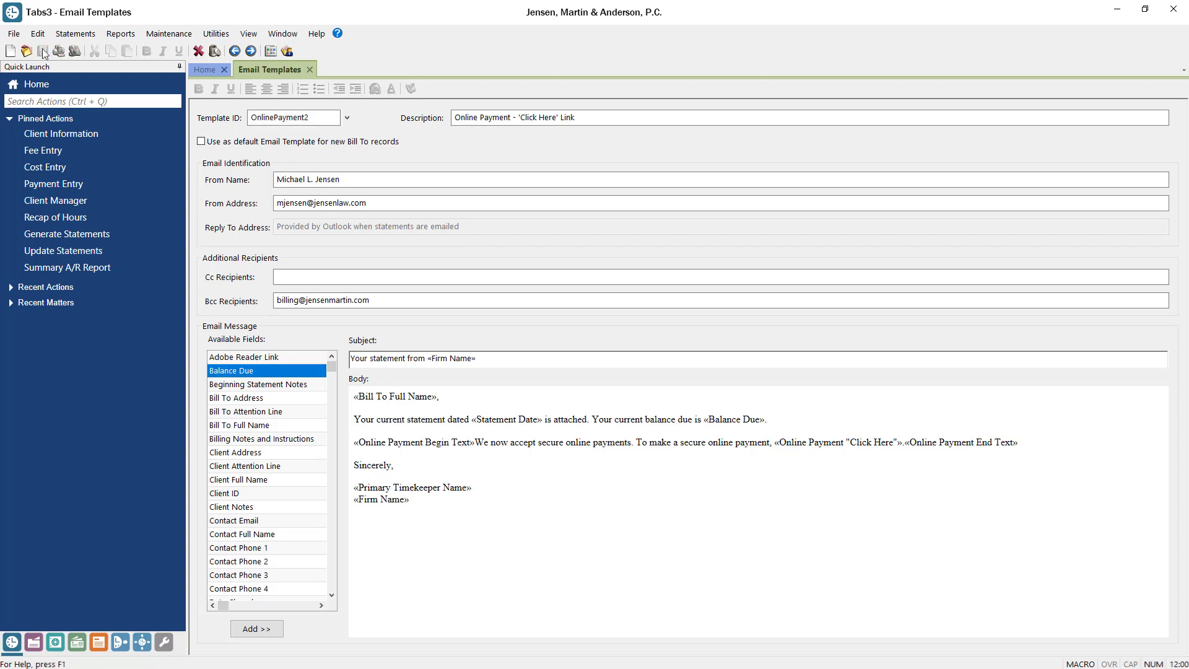
pyautogui.click(133, 131)
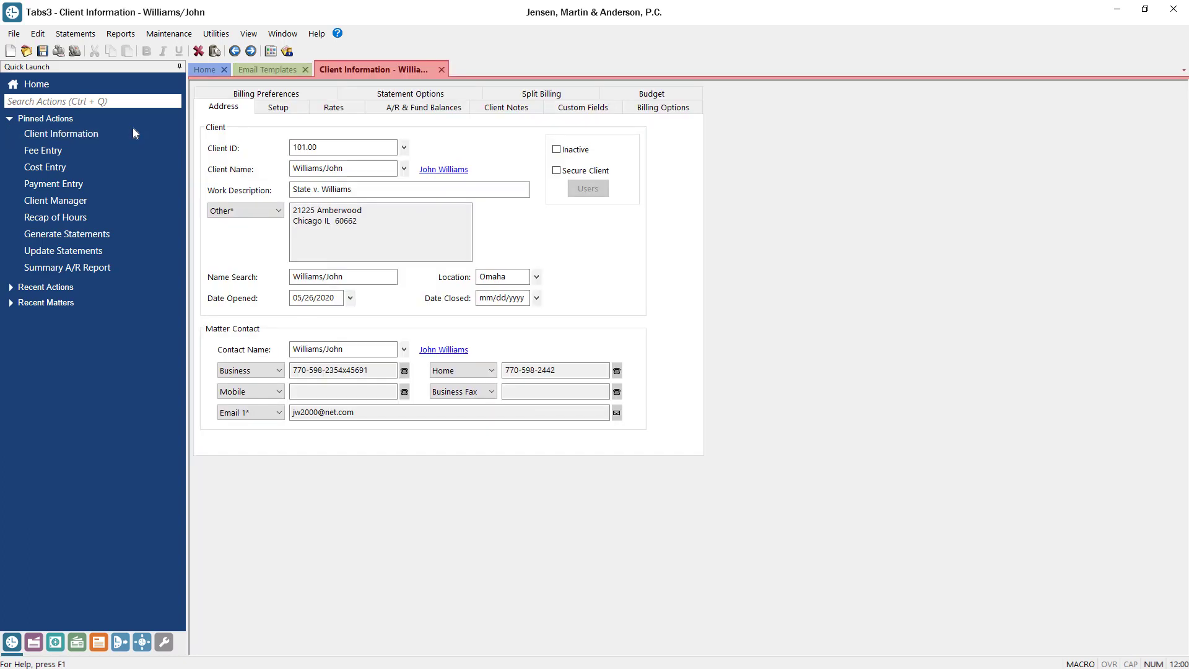
pyautogui.click(214, 93)
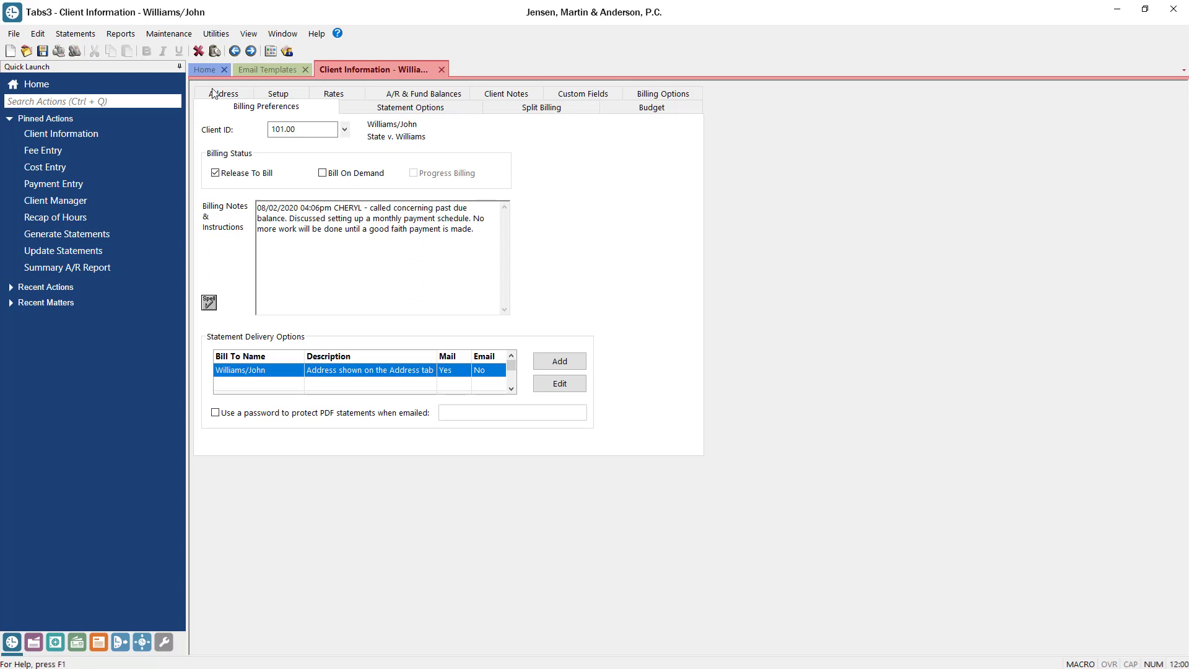
pyautogui.click(538, 383)
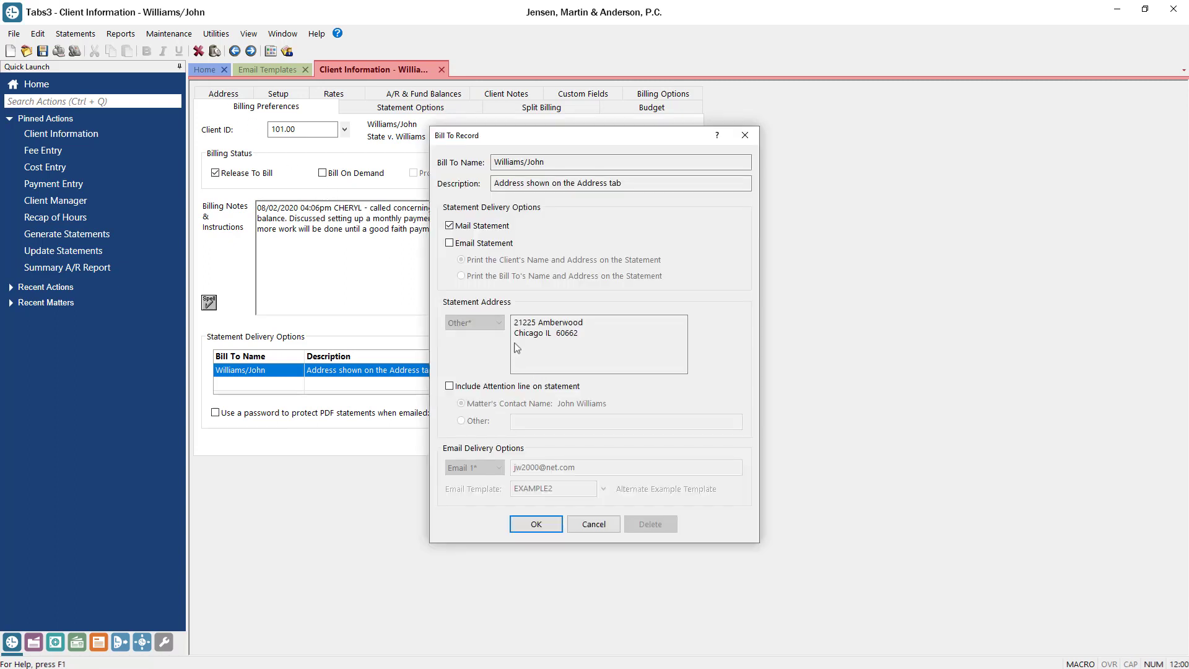
pyautogui.click(450, 244)
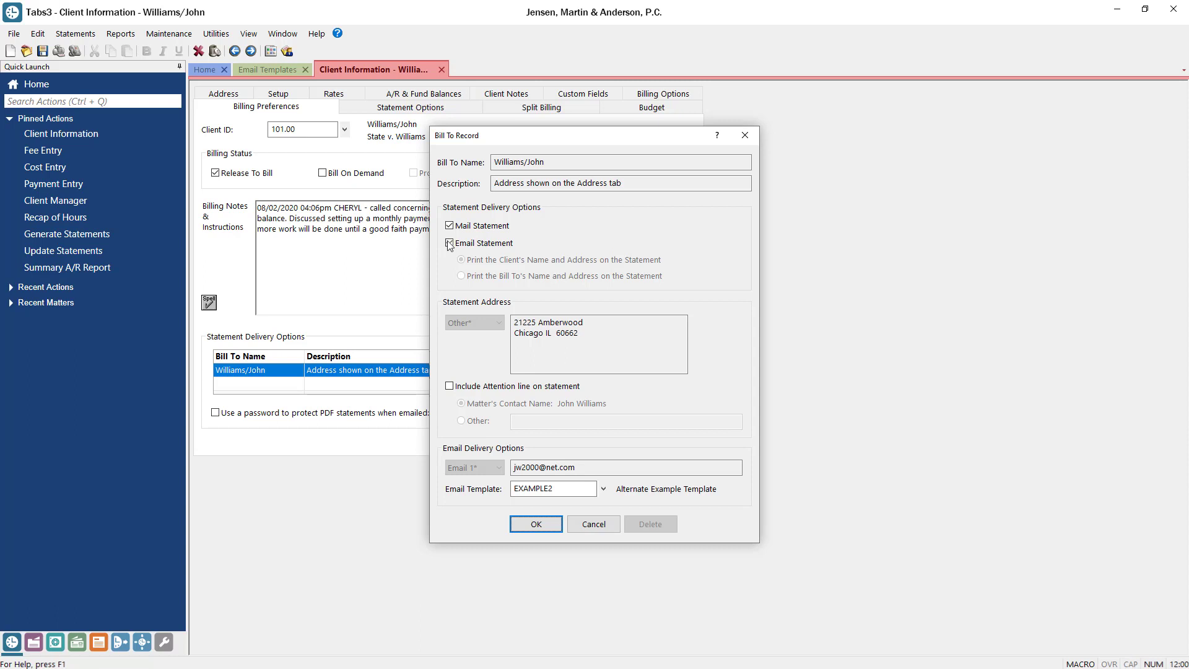
pyautogui.click(450, 226)
pyautogui.click(603, 490)
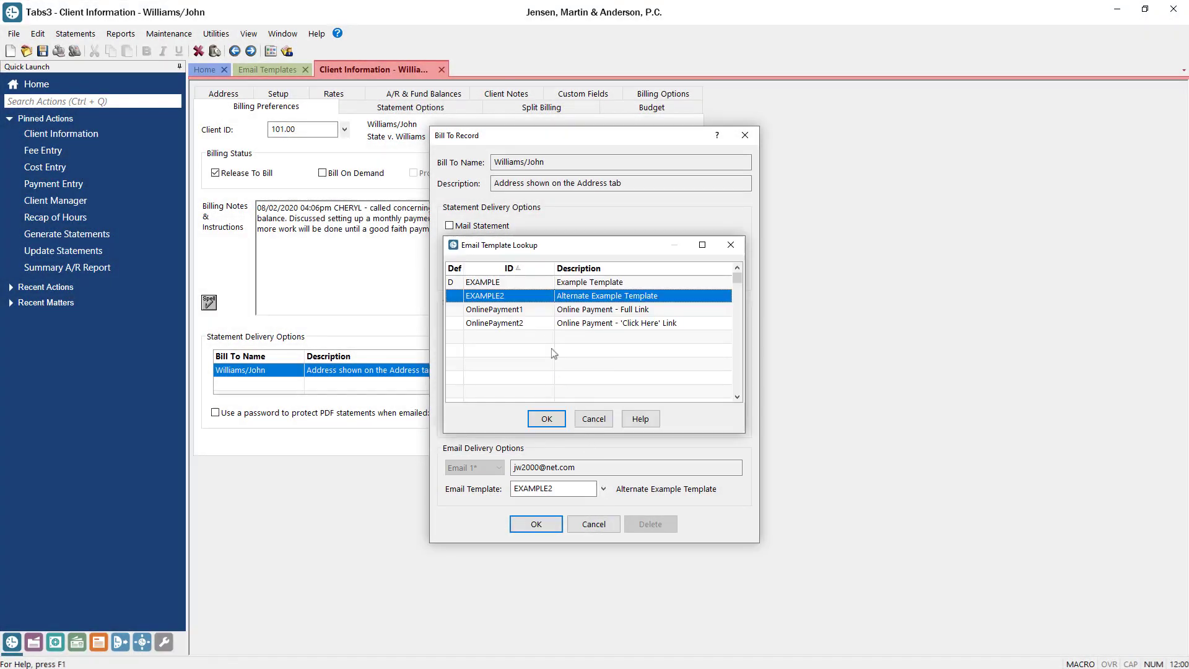
pyautogui.click(544, 322)
pyautogui.click(537, 418)
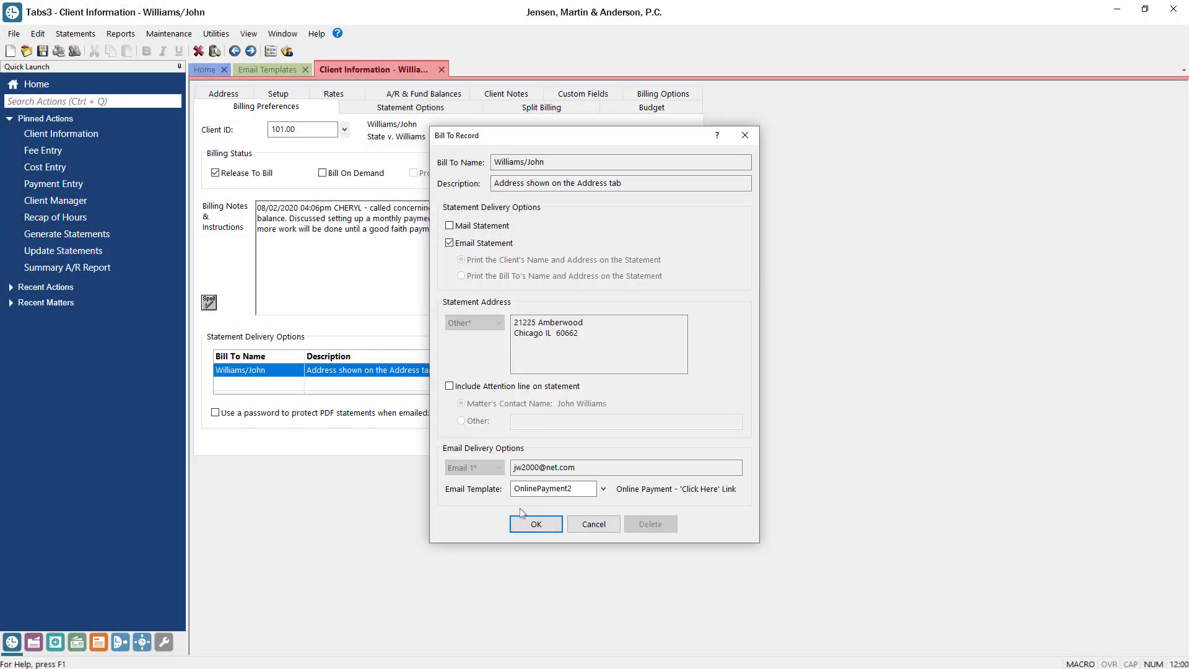
pyautogui.click(535, 523)
pyautogui.click(40, 48)
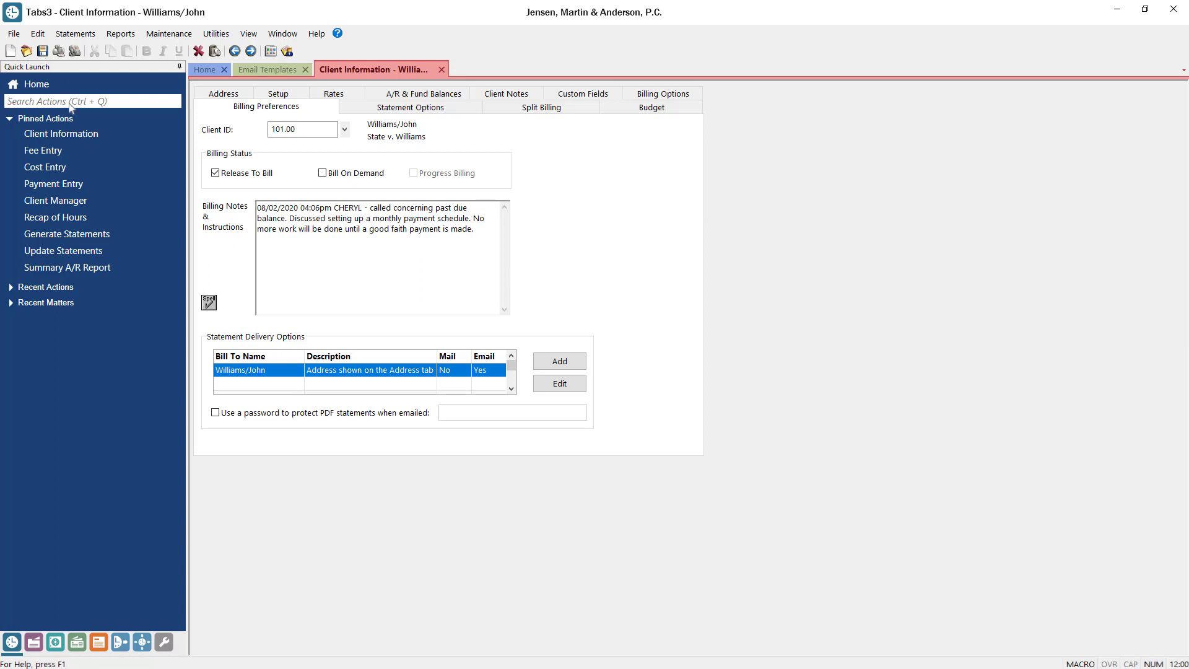
pyautogui.click(134, 234)
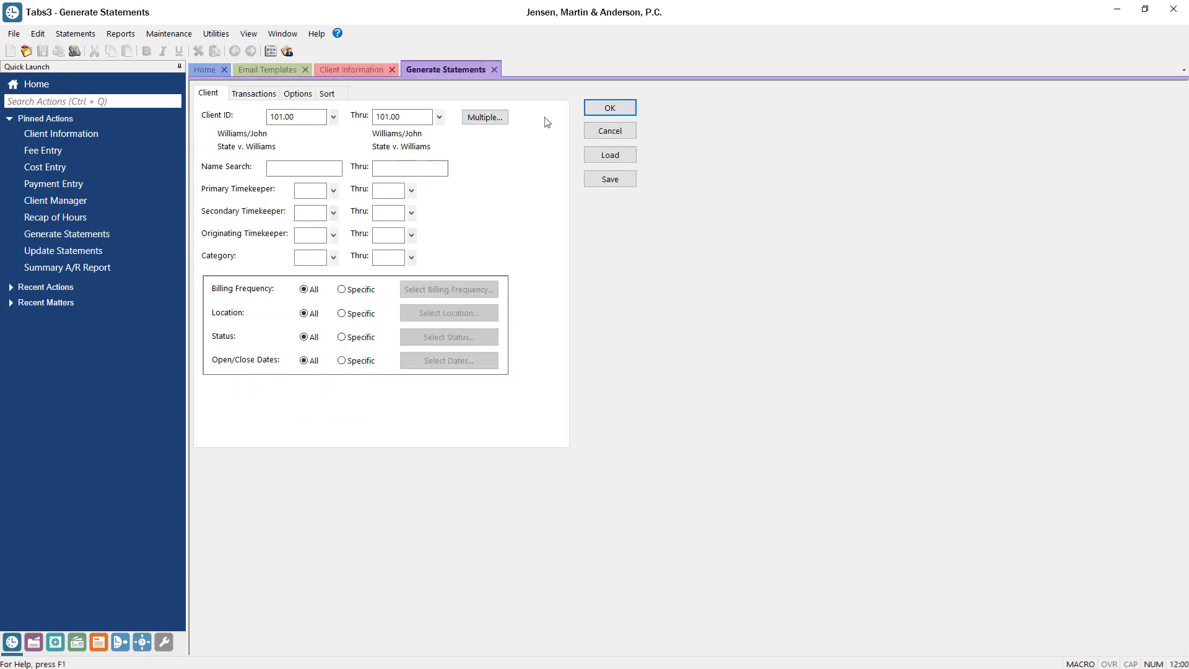
pyautogui.click(596, 109)
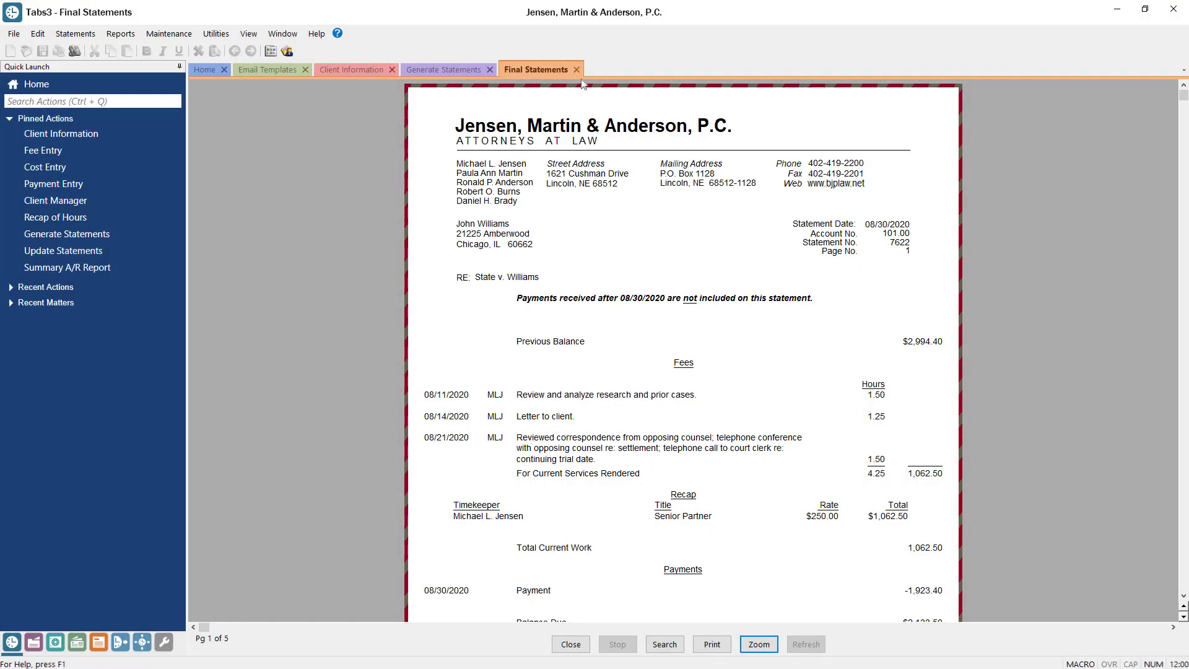
pyautogui.click(576, 69)
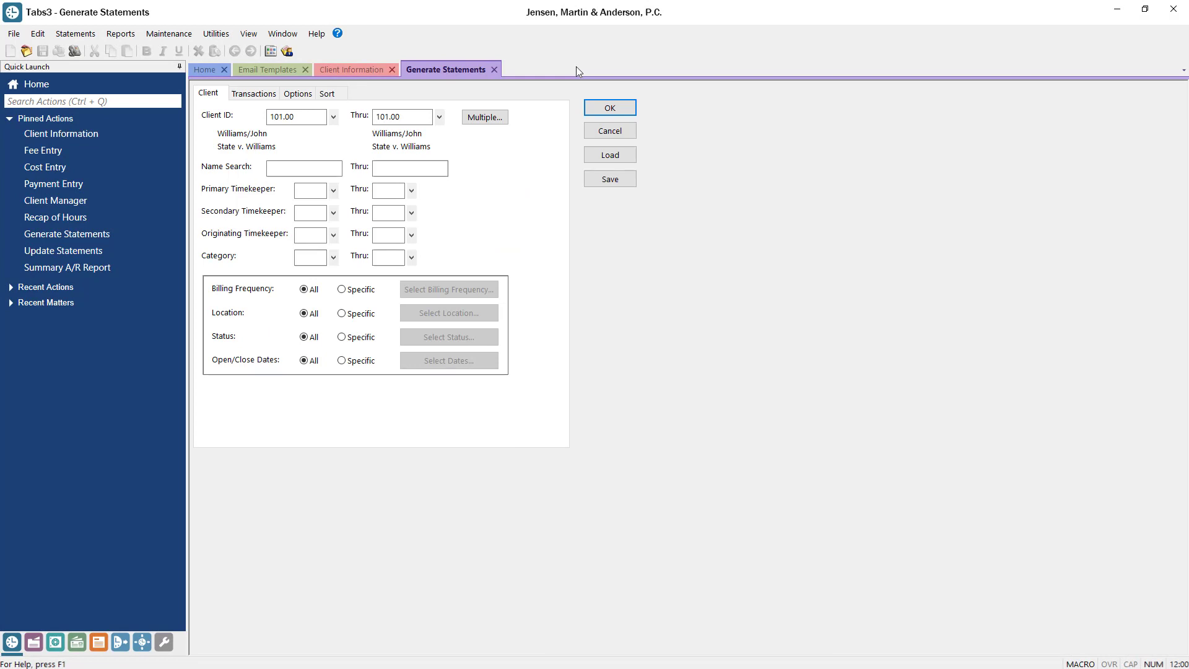
pyautogui.click(141, 101)
pyautogui.write('email statements')
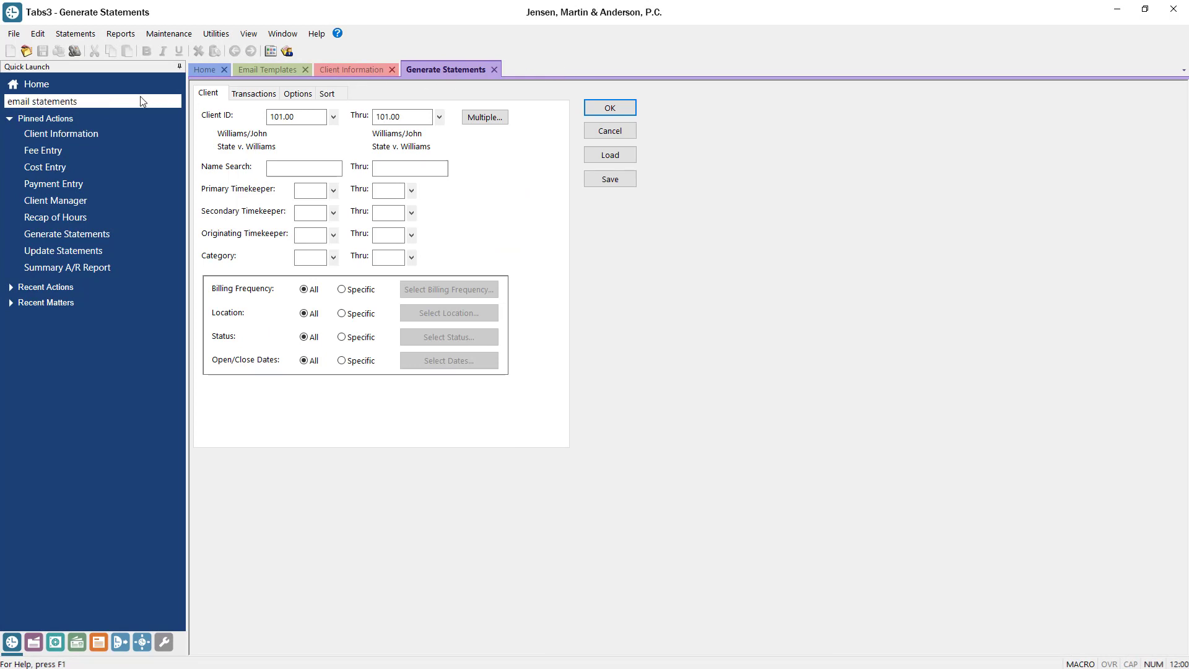
pyautogui.click(150, 114)
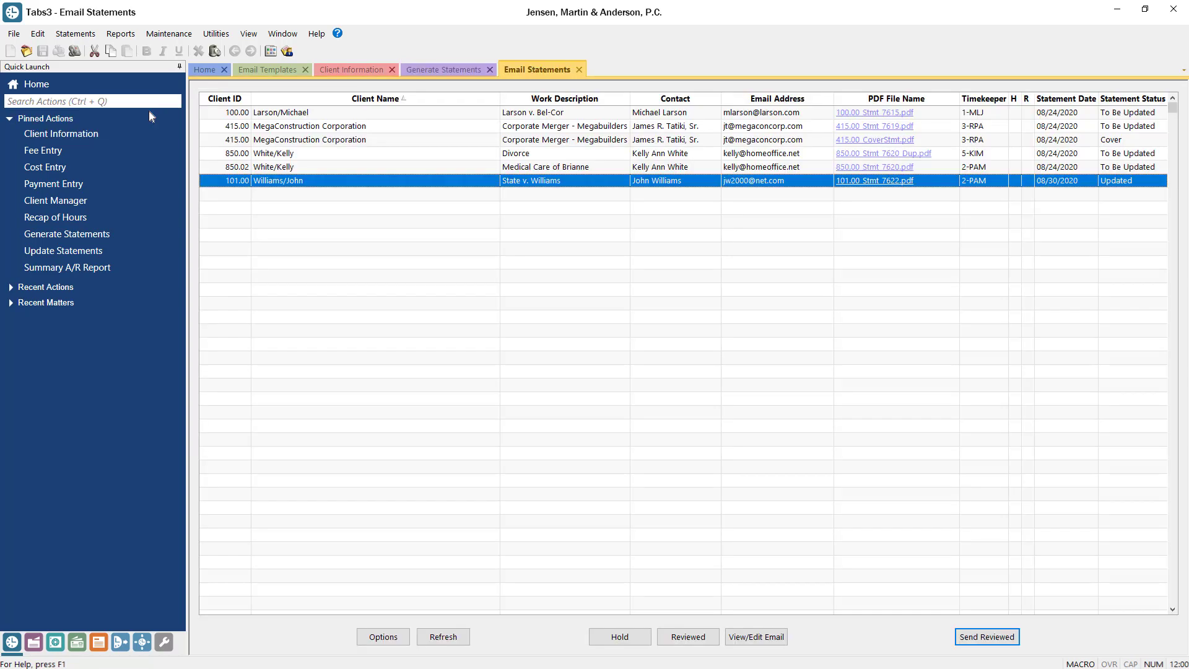
pyautogui.doubleClick(210, 179)
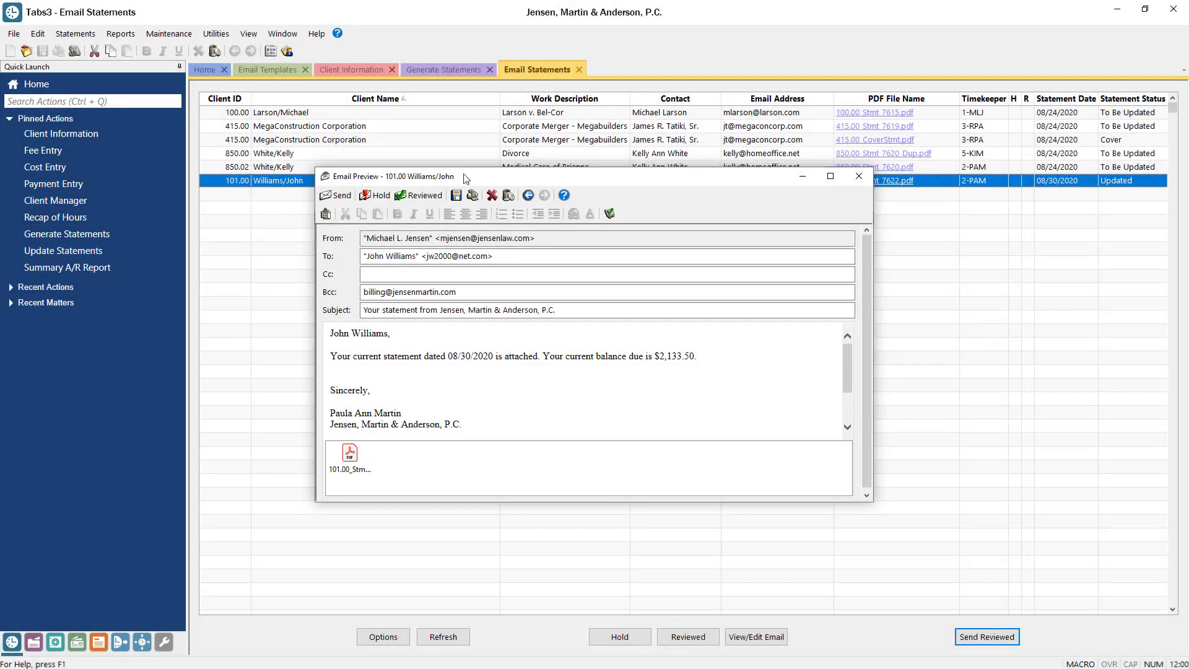
pyautogui.click(857, 176)
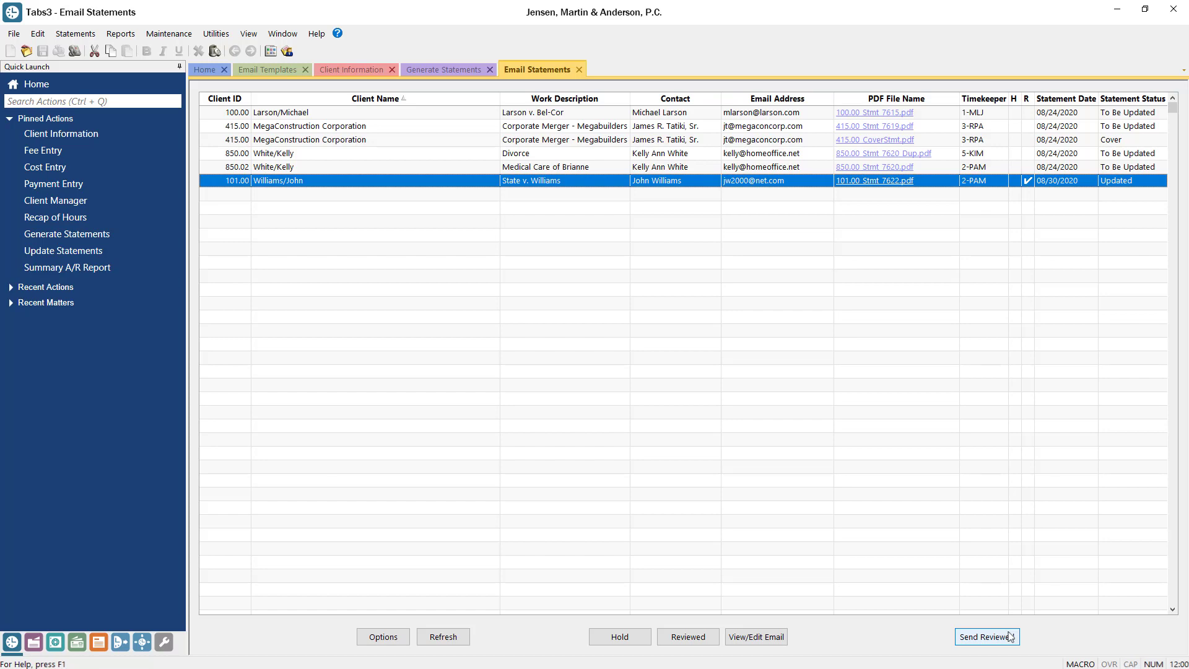
pyautogui.click(1010, 637)
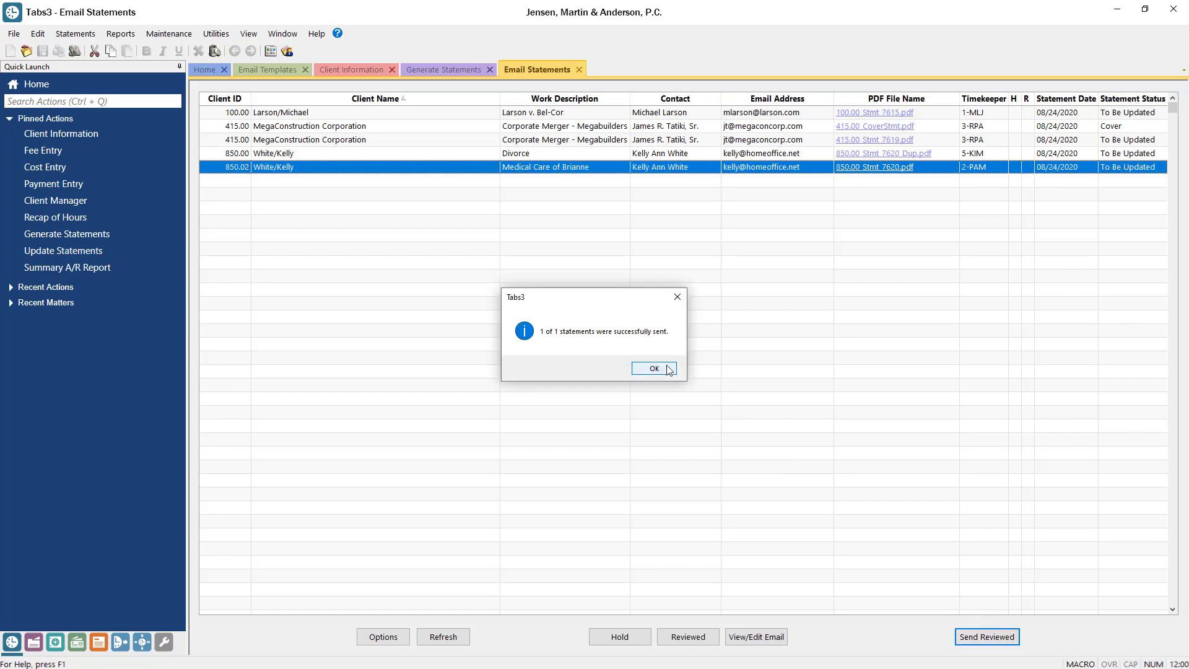
pyautogui.click(654, 367)
pyautogui.click(203, 70)
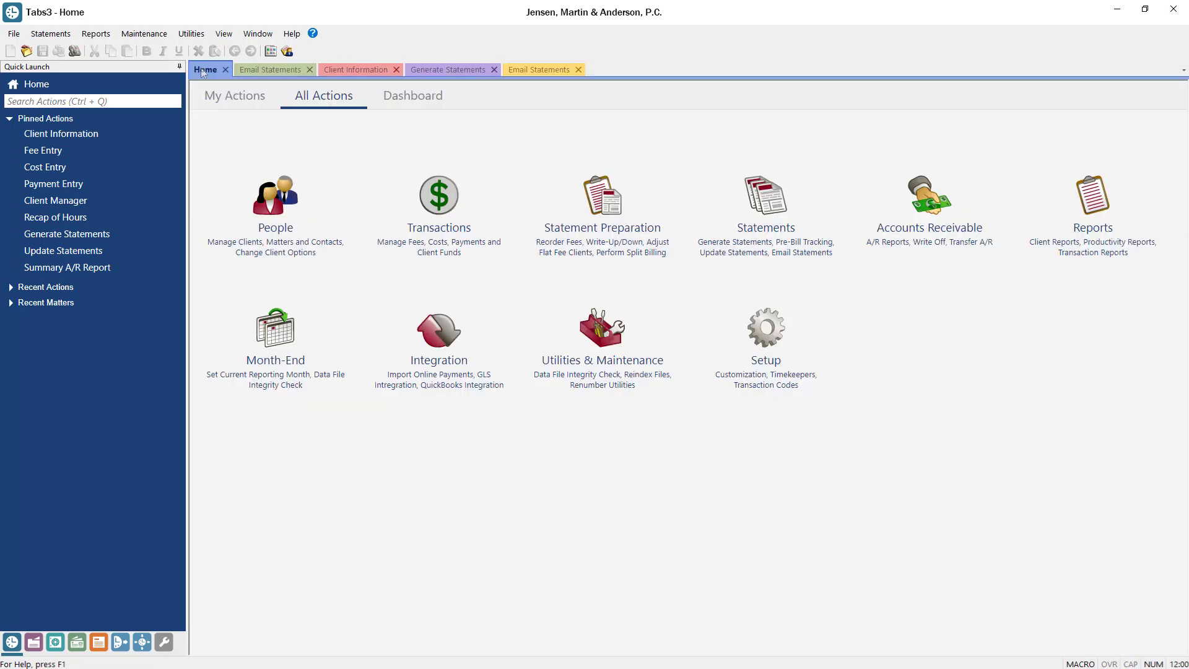